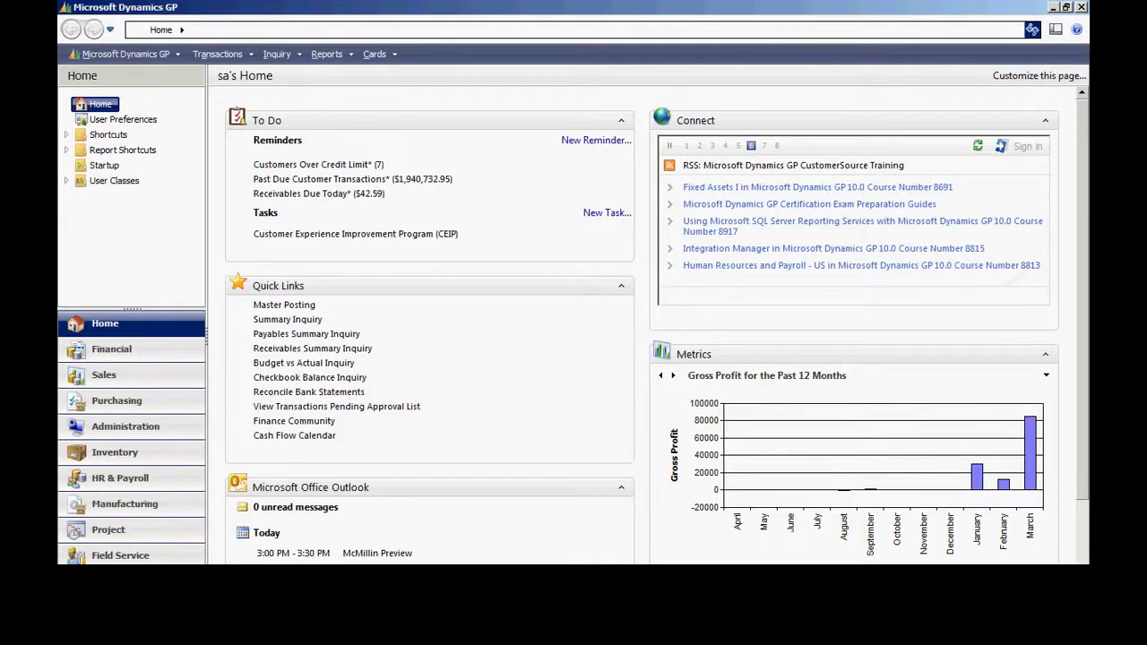
Open Budget Selection via Cards > Financial > Budgets and start a new budget in the Budget Wizard for Excel.
{"action": "left_click", "coordinate": [377, 55]}
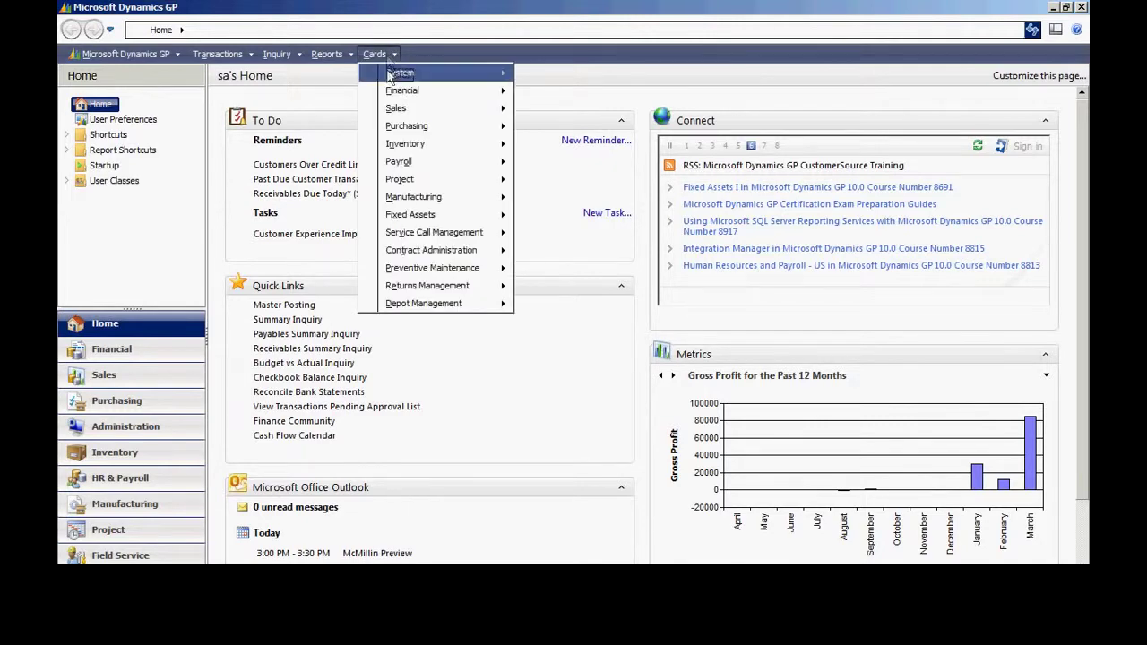
{"action": "mouse_move", "coordinate": [412, 90]}
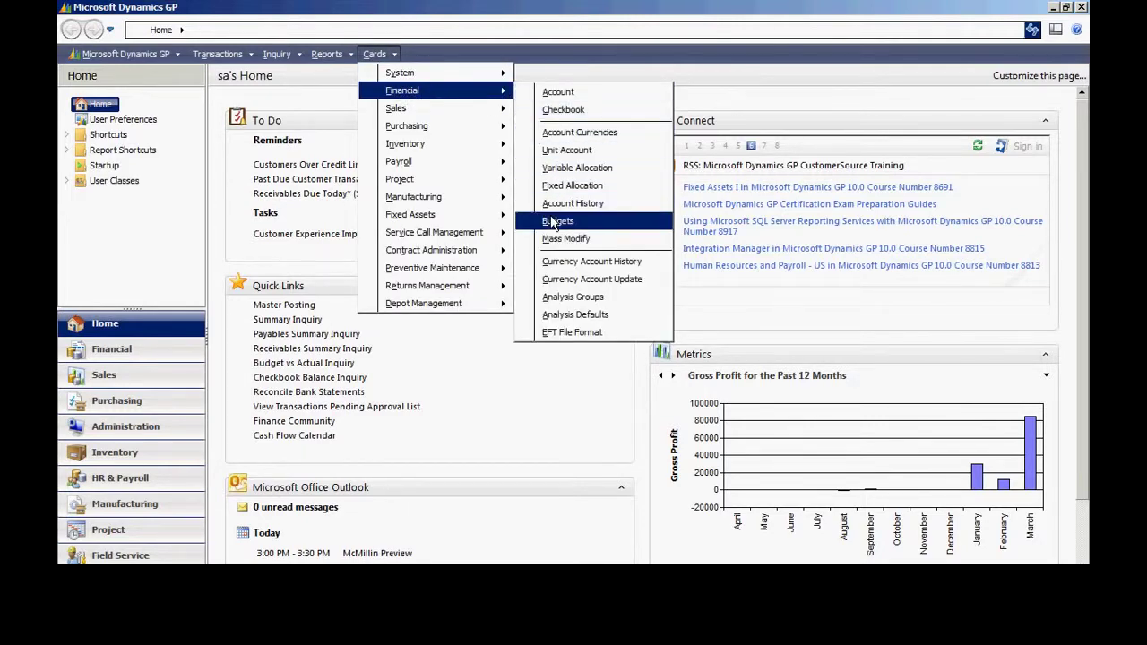
{"action": "left_click", "coordinate": [555, 221]}
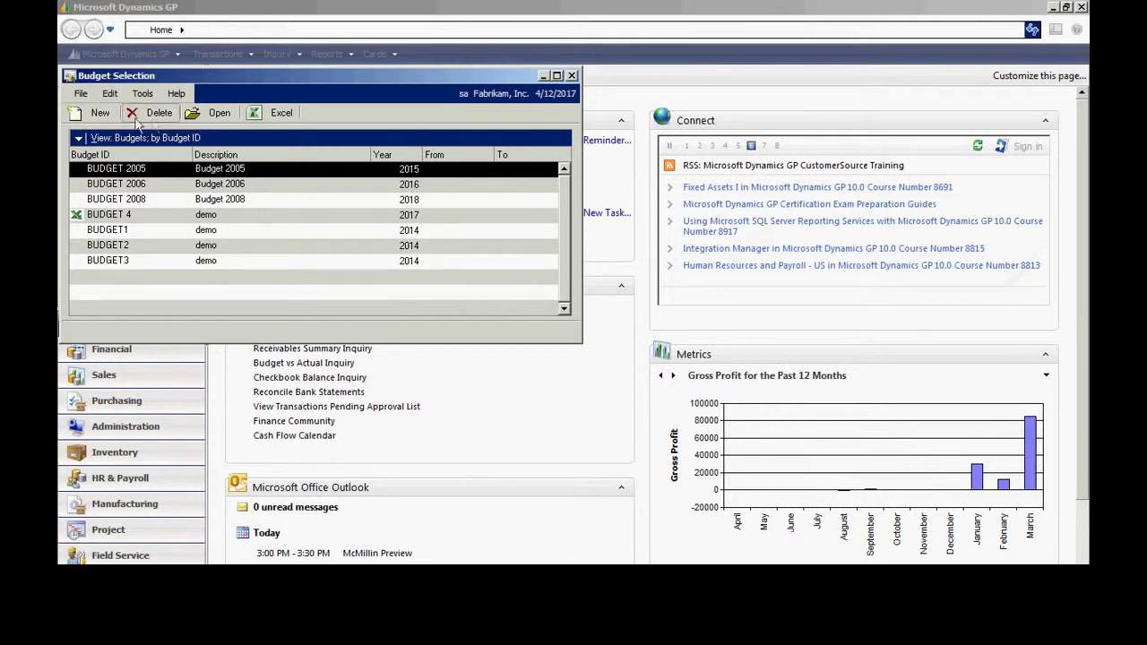
{"action": "left_click", "coordinate": [103, 114]}
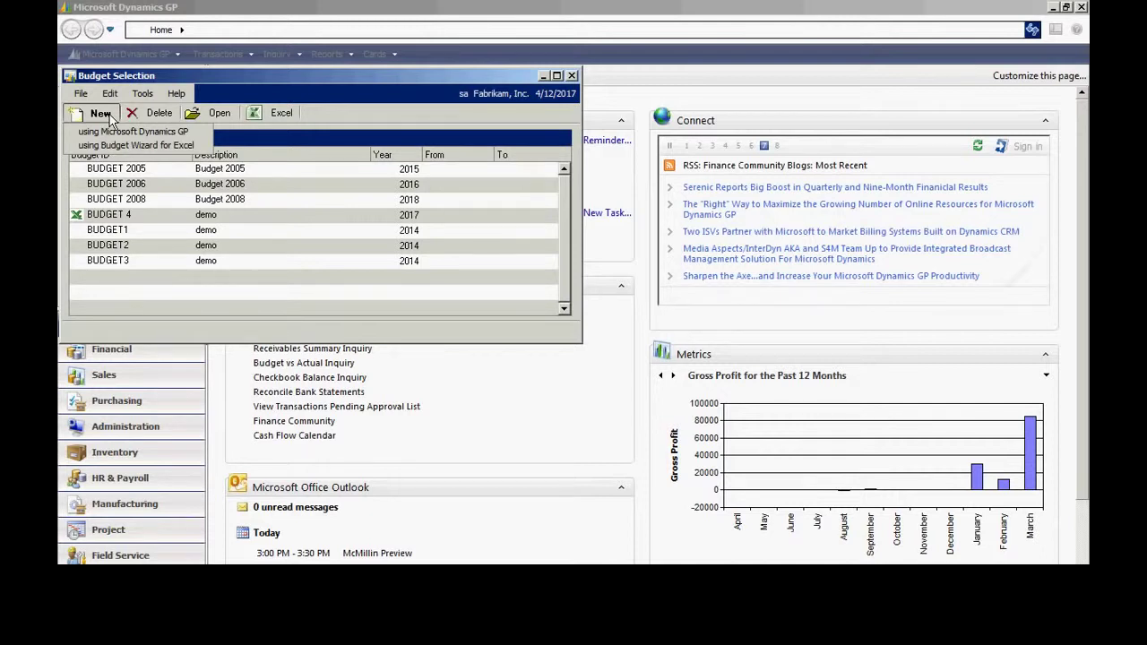
{"action": "left_click", "coordinate": [123, 145]}
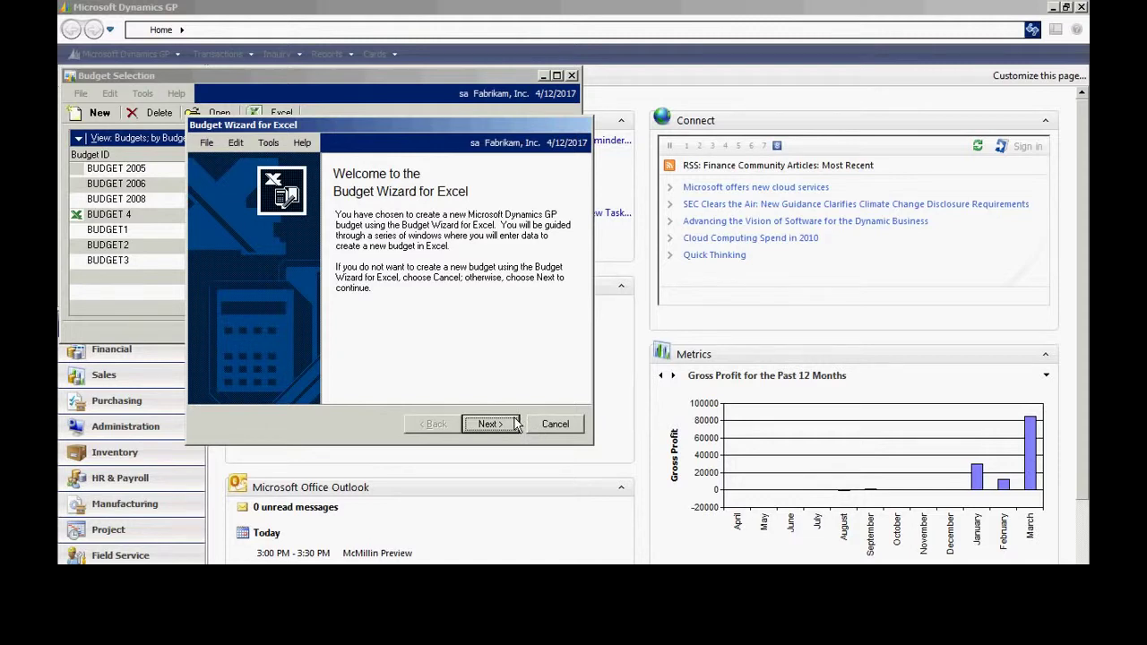
Enter budget ID A NEW BUDGET with description Anew Budget, based on fiscal year 2017.
{"action": "left_click", "coordinate": [503, 426]}
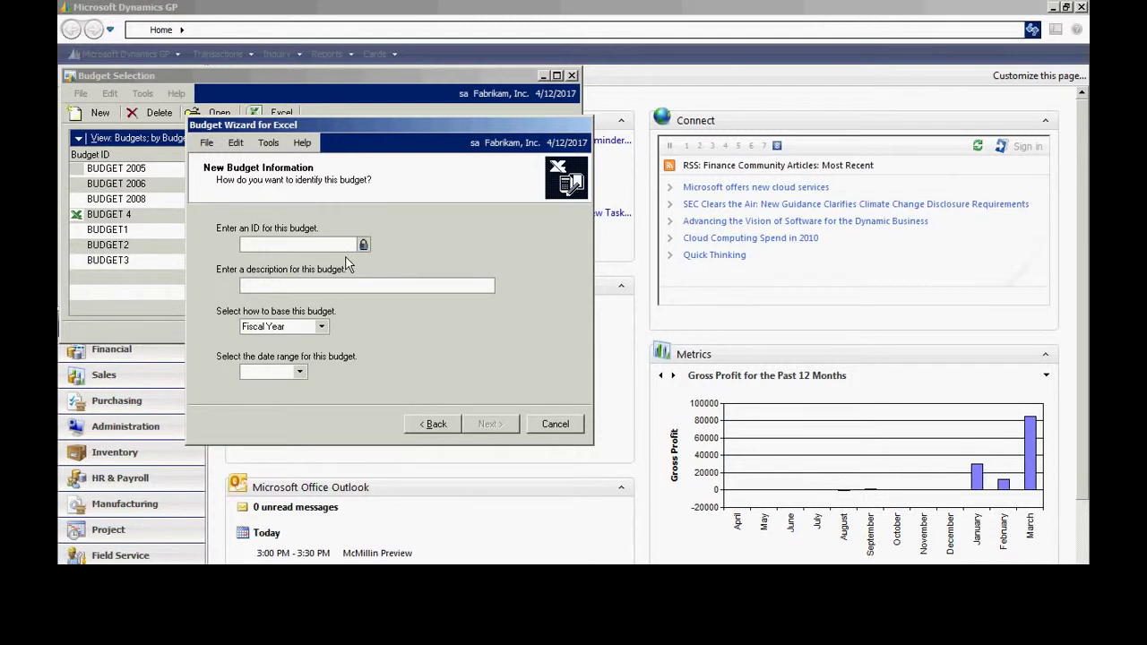
{"action": "type", "text": "A NEW BUDGET"}
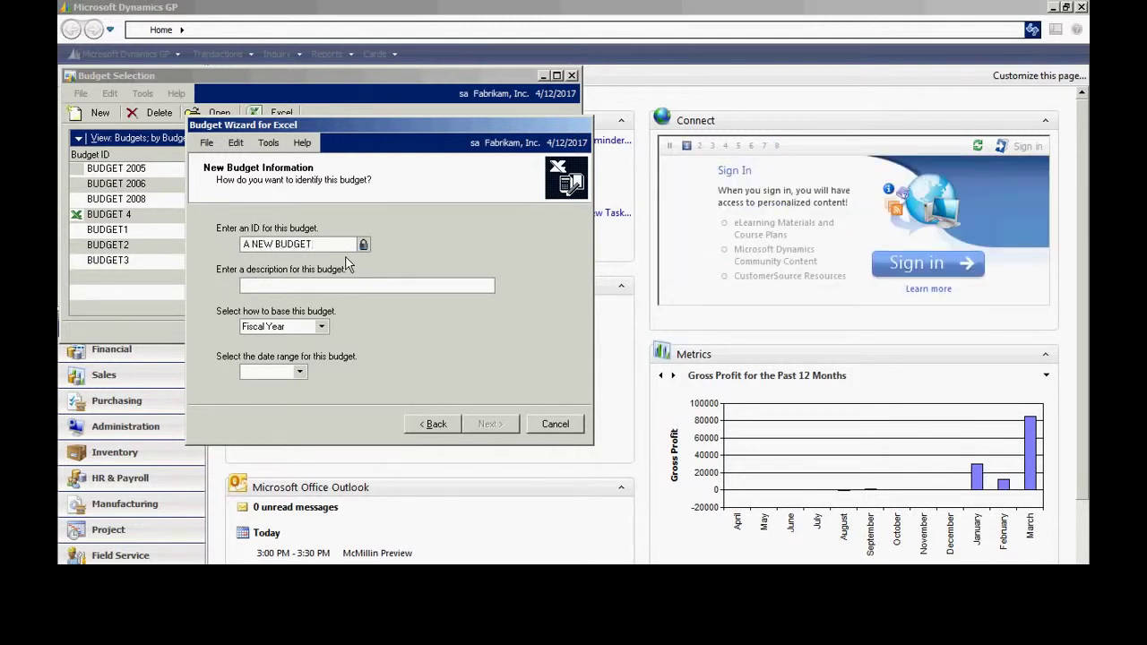
{"action": "type", "text": "Anew Budget"}
{"action": "key", "text": "Tab"}
{"action": "left_click", "coordinate": [301, 372]}
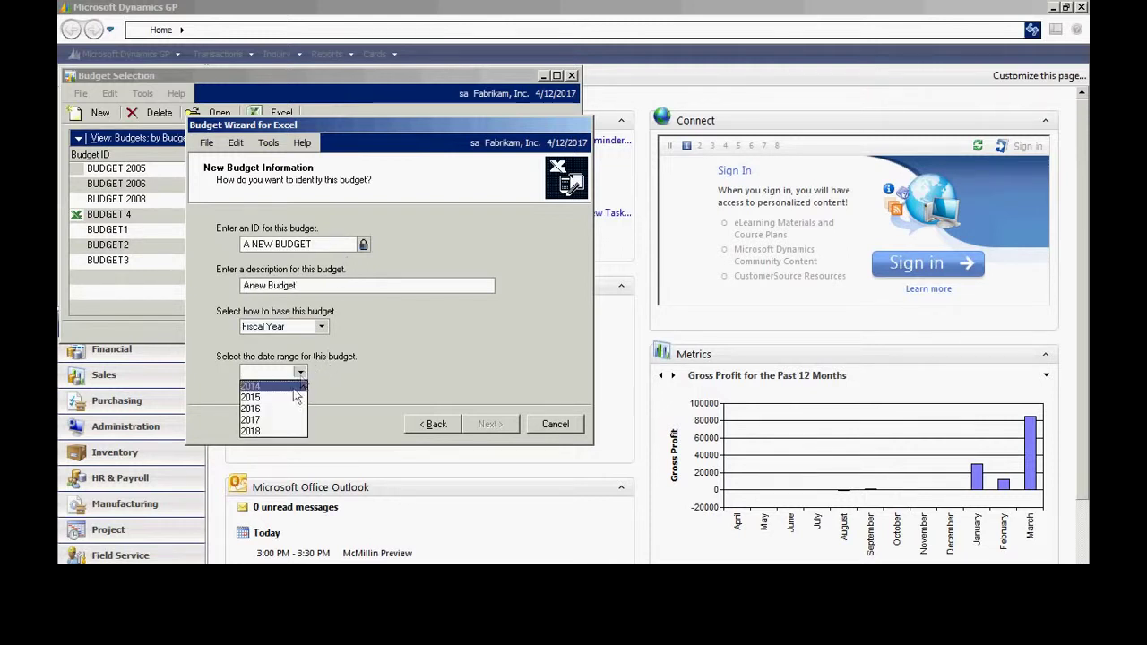
{"action": "left_click", "coordinate": [278, 425]}
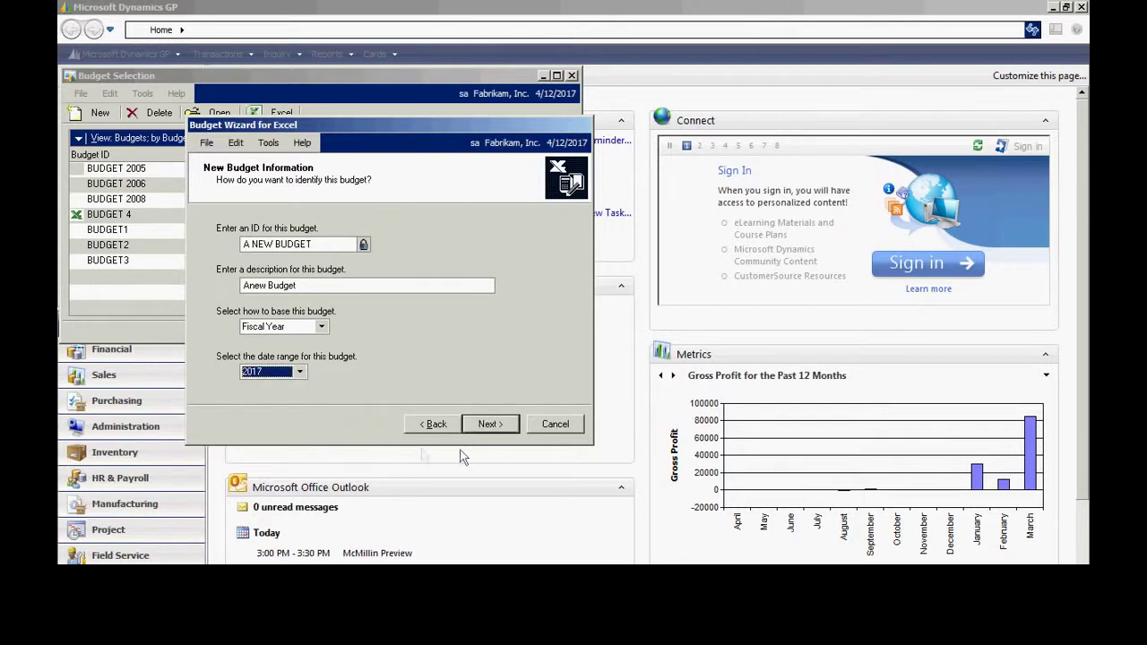
{"action": "left_click", "coordinate": [493, 426]}
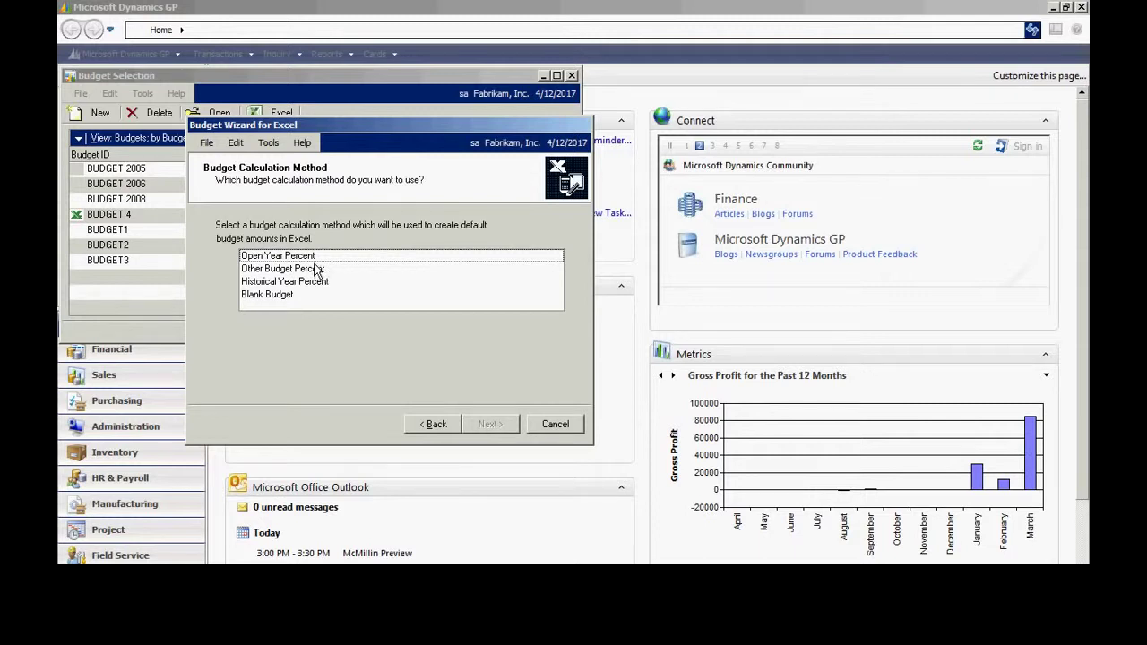
Choose Blank Budget as the calculation method and include 2017 actual amounts.
{"action": "left_click", "coordinate": [275, 295]}
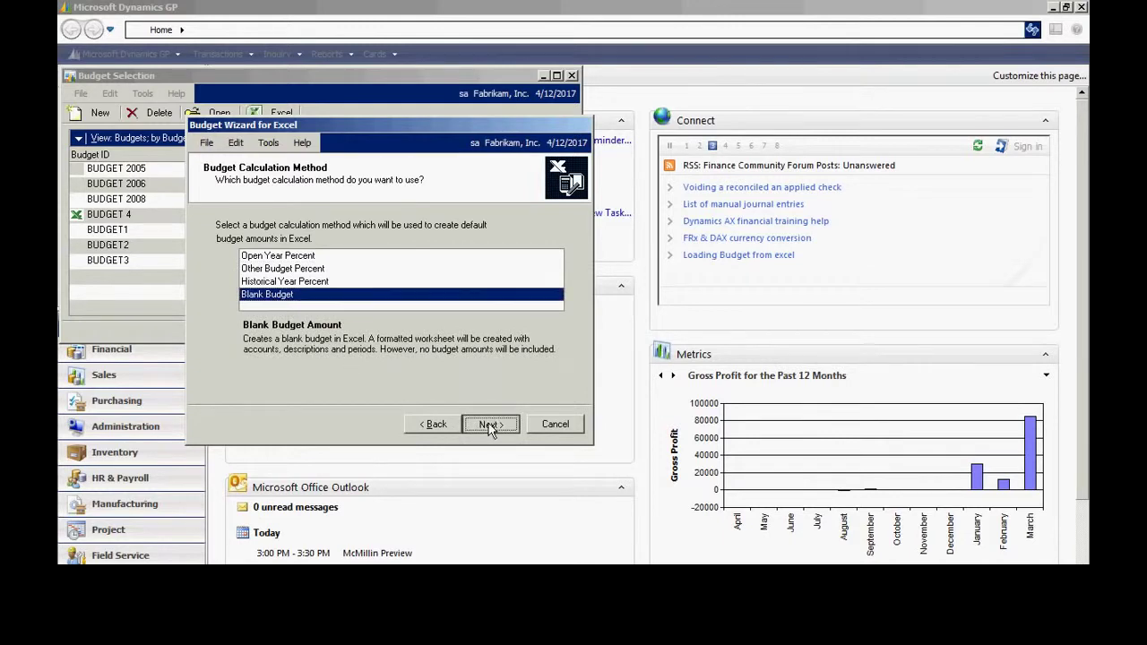
{"action": "left_click", "coordinate": [489, 424]}
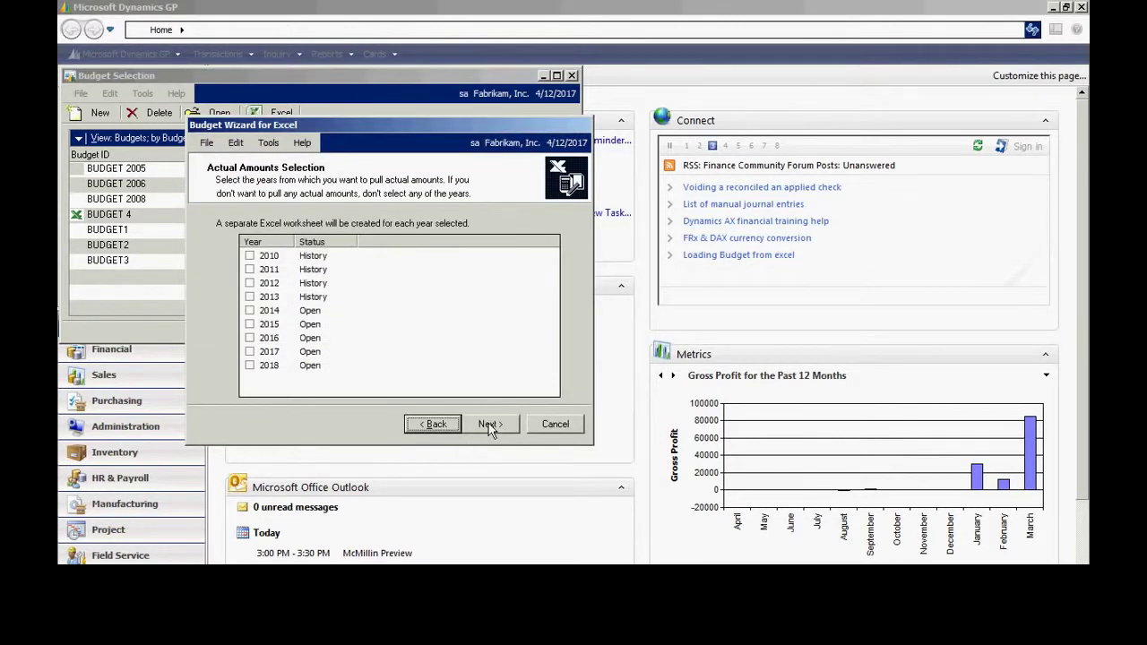
{"action": "left_click", "coordinate": [251, 351]}
{"action": "left_click", "coordinate": [490, 424]}
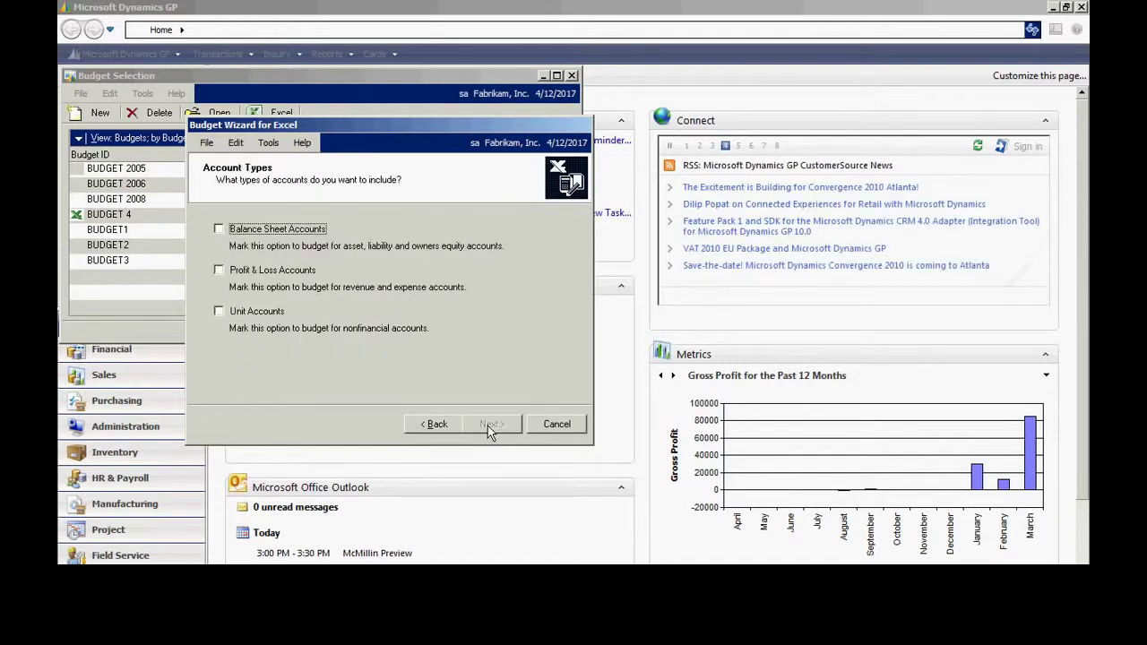
Include all Profit & Loss accounts, create the budget in a new workbook, and finish the wizard.
{"action": "left_click", "coordinate": [219, 271]}
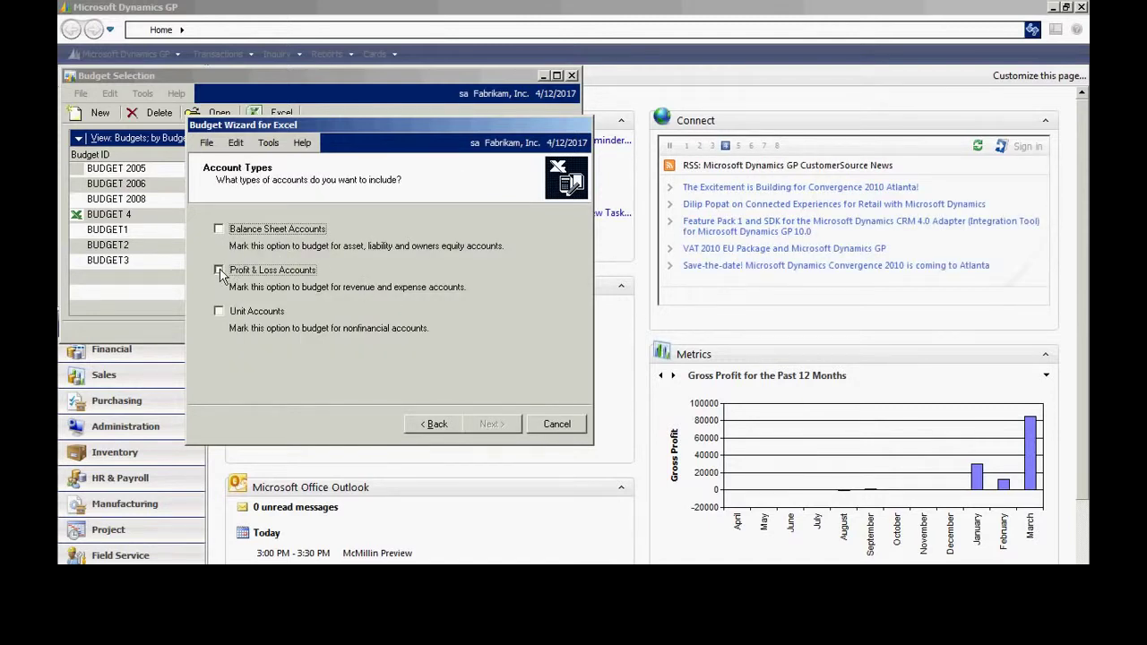
{"action": "left_click", "coordinate": [492, 424]}
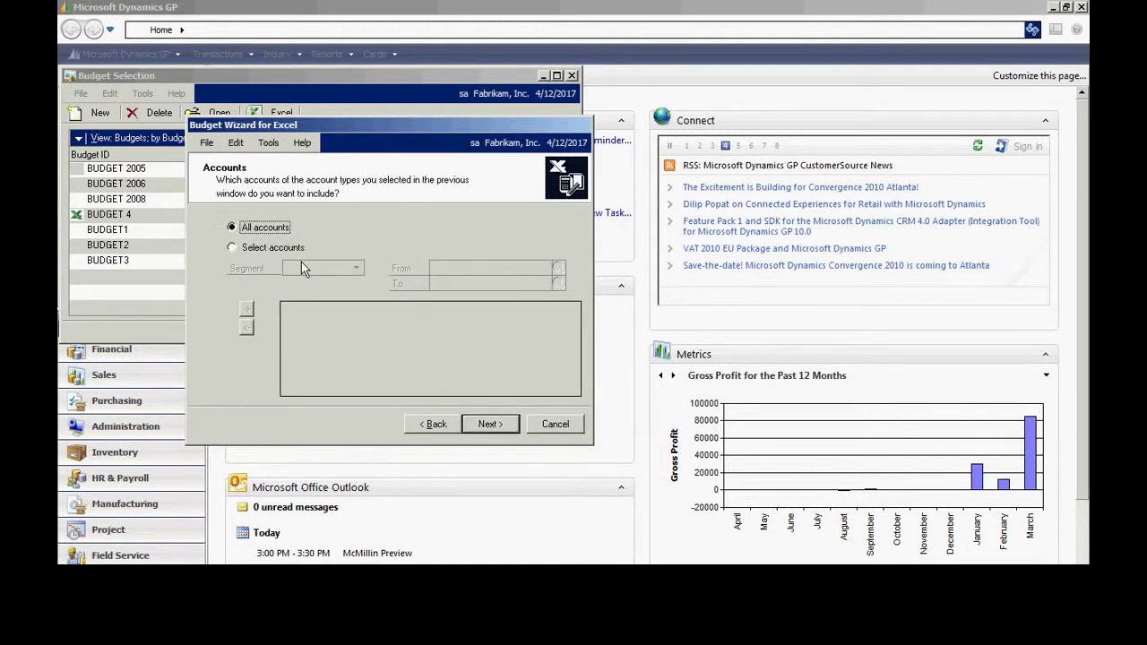
{"action": "left_click", "coordinate": [488, 424]}
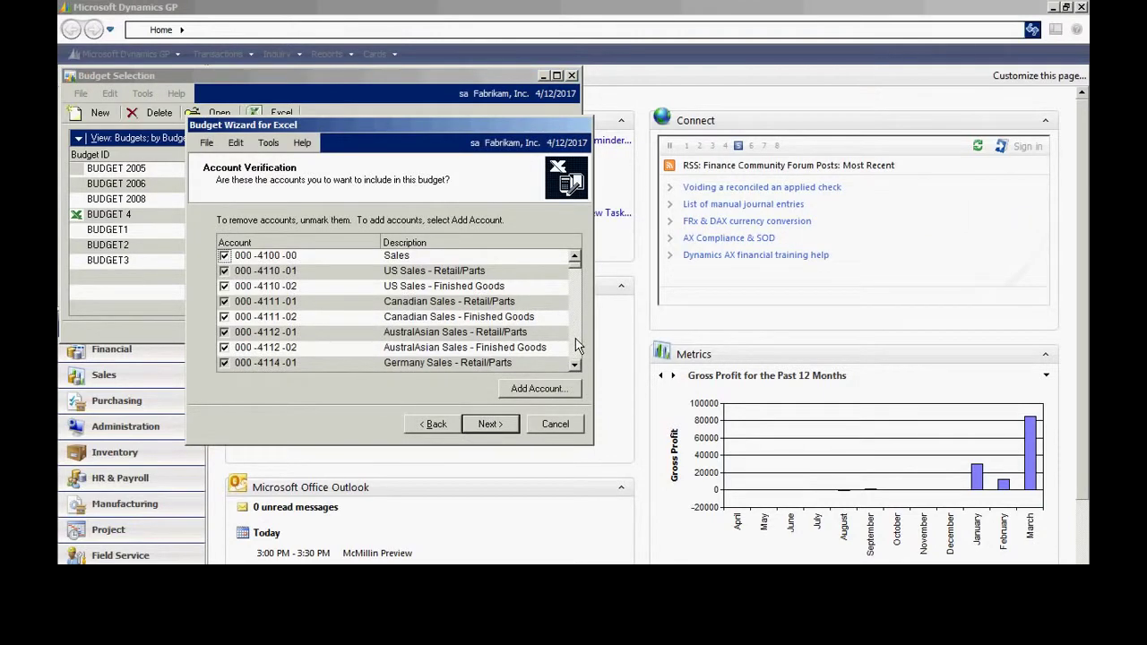
{"action": "left_click", "coordinate": [490, 424]}
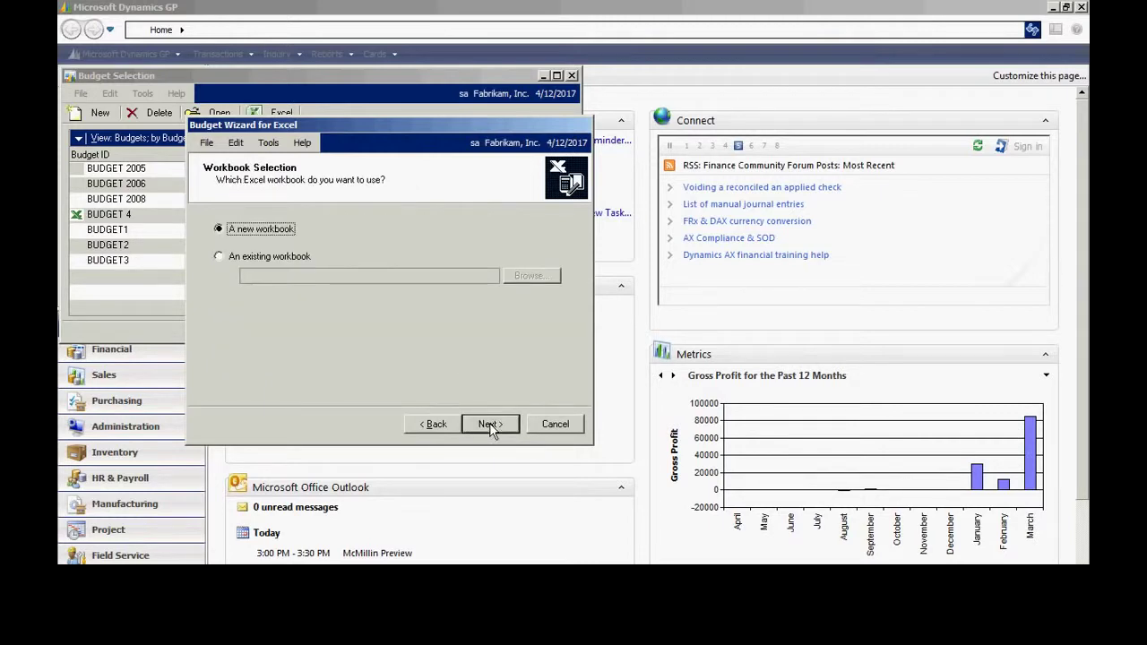
{"action": "left_click", "coordinate": [490, 425]}
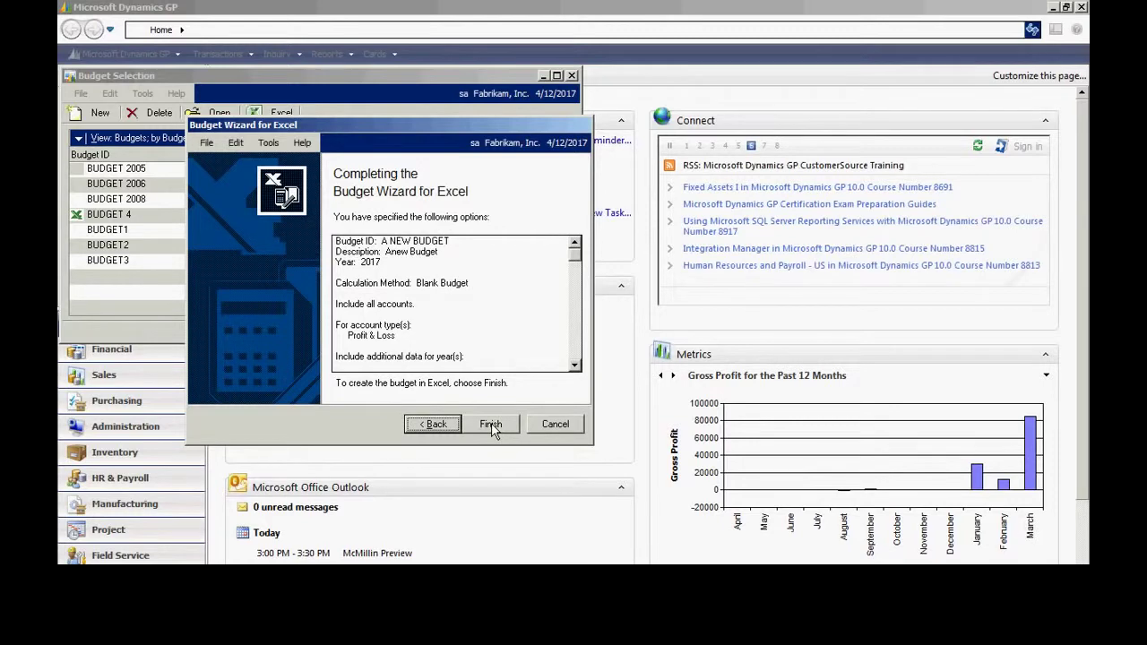
{"action": "left_click", "coordinate": [490, 426]}
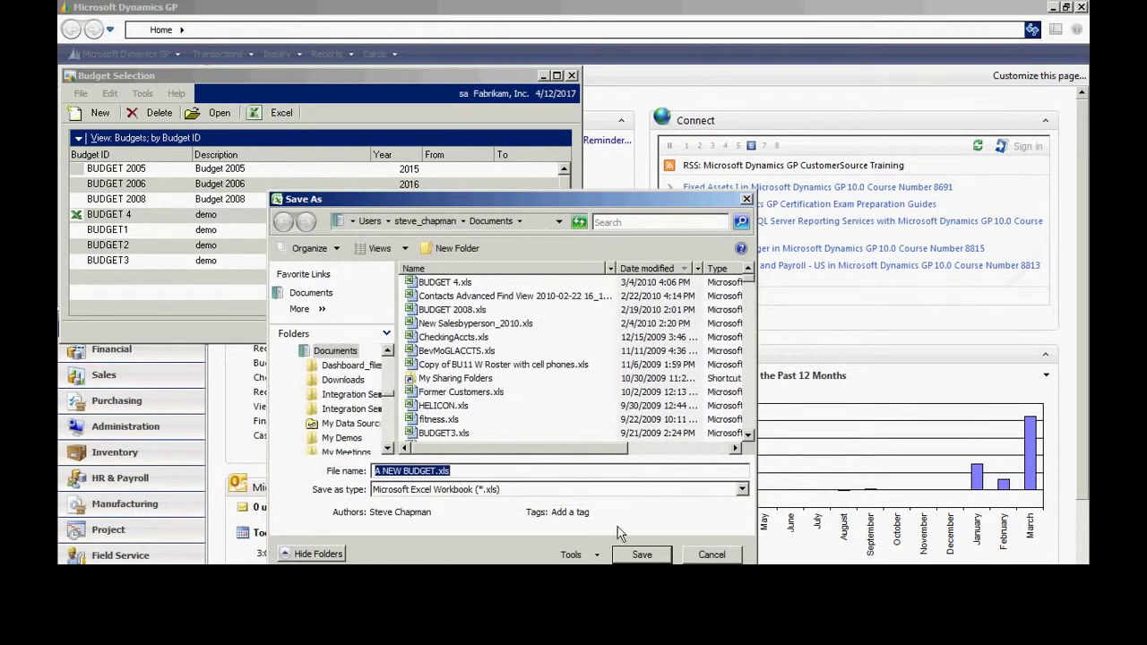
Save the workbook as A NEW BUDGET.xls, enter the sales accounts' period amounts, and save it again.
{"action": "left_click", "coordinate": [642, 556]}
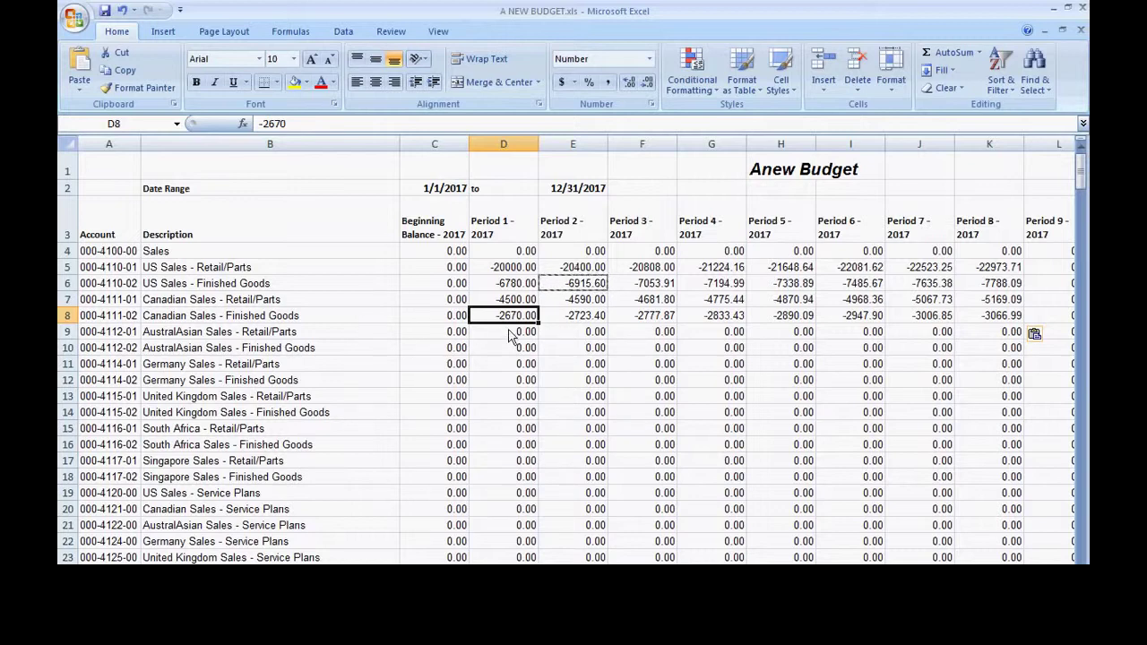
{"action": "left_click", "coordinate": [104, 11]}
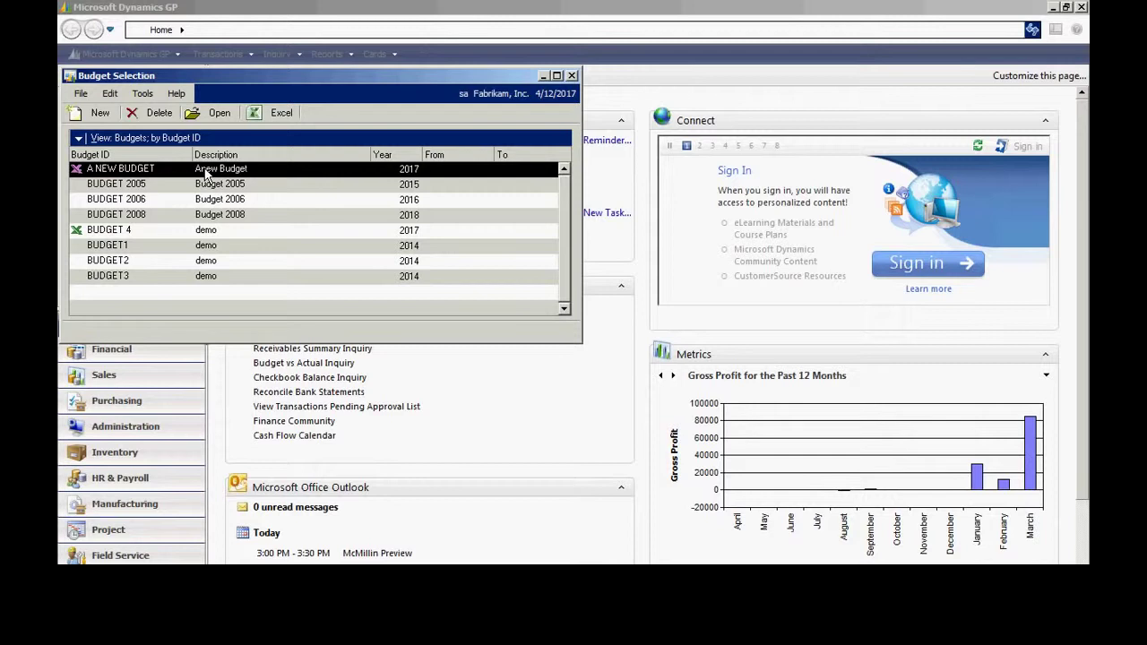
Start Import from Excel and target the existing budget A NEW BUDGET.
{"action": "left_click", "coordinate": [283, 115]}
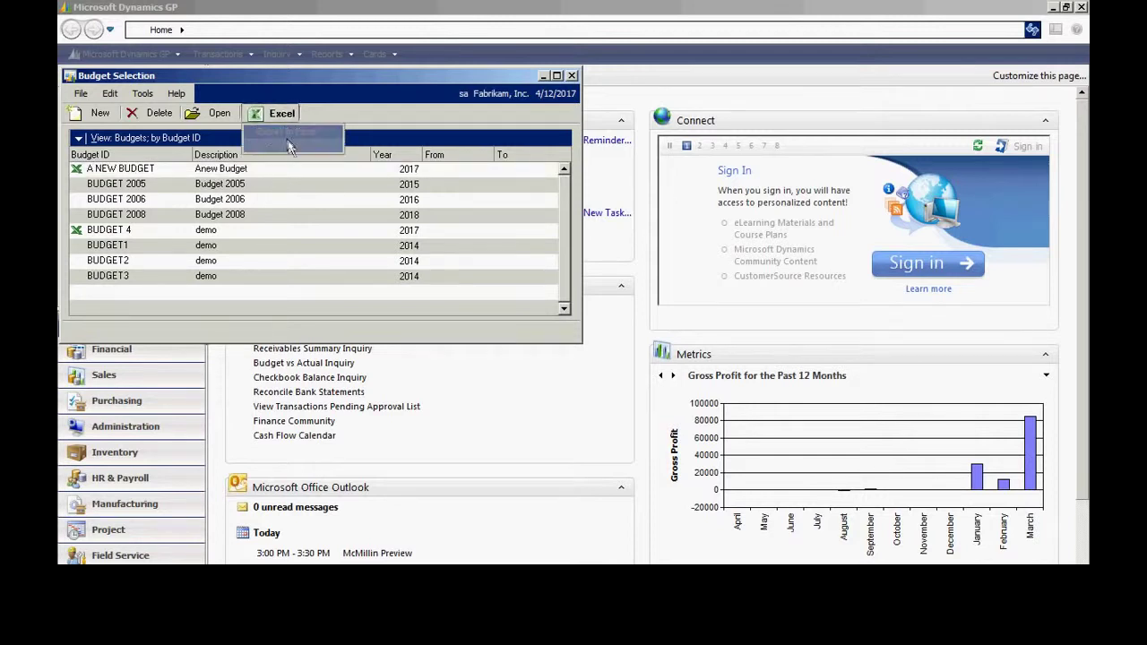
{"action": "left_click", "coordinate": [290, 147]}
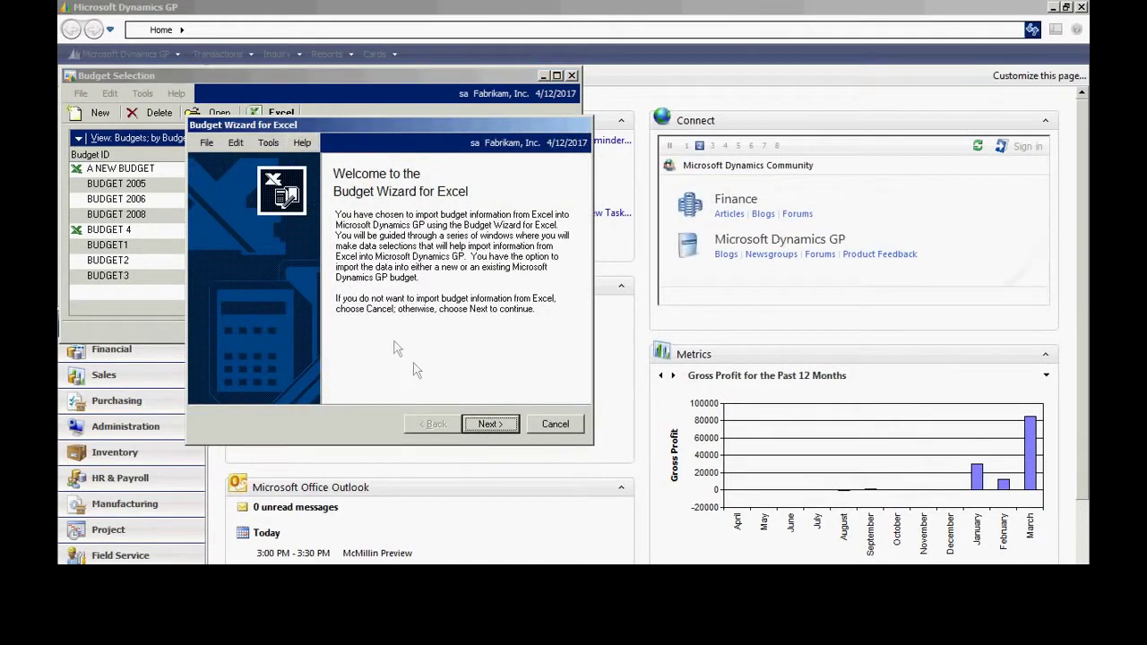
{"action": "left_click", "coordinate": [488, 425]}
{"action": "left_click", "coordinate": [255, 257]}
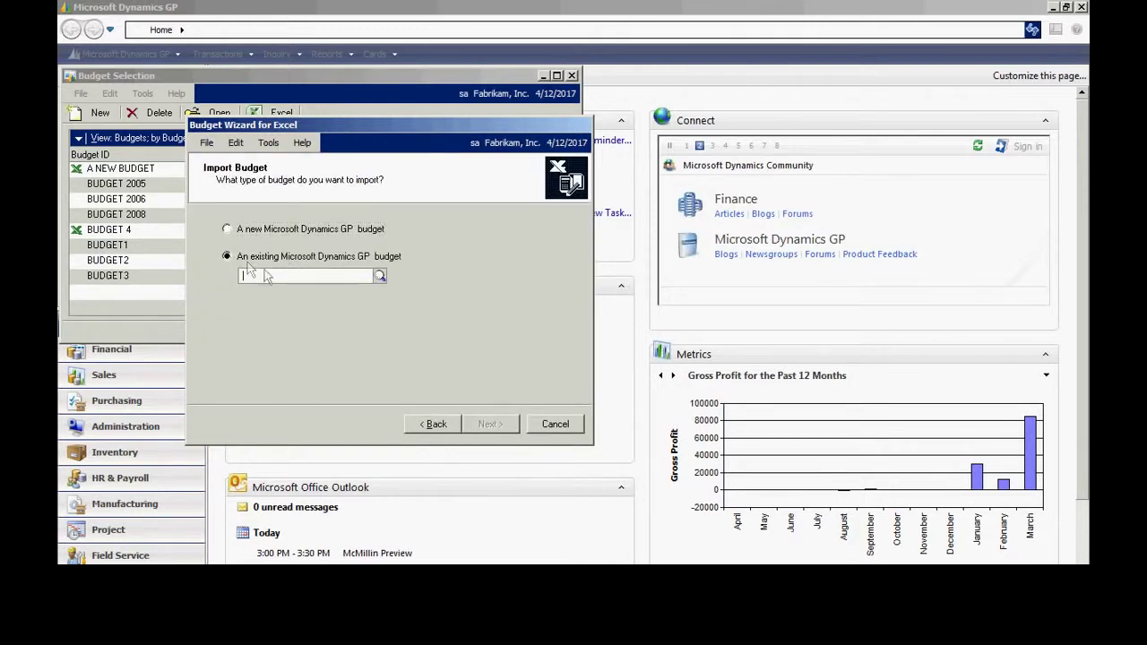
{"action": "left_click", "coordinate": [380, 276]}
{"action": "double_click", "coordinate": [391, 247]}
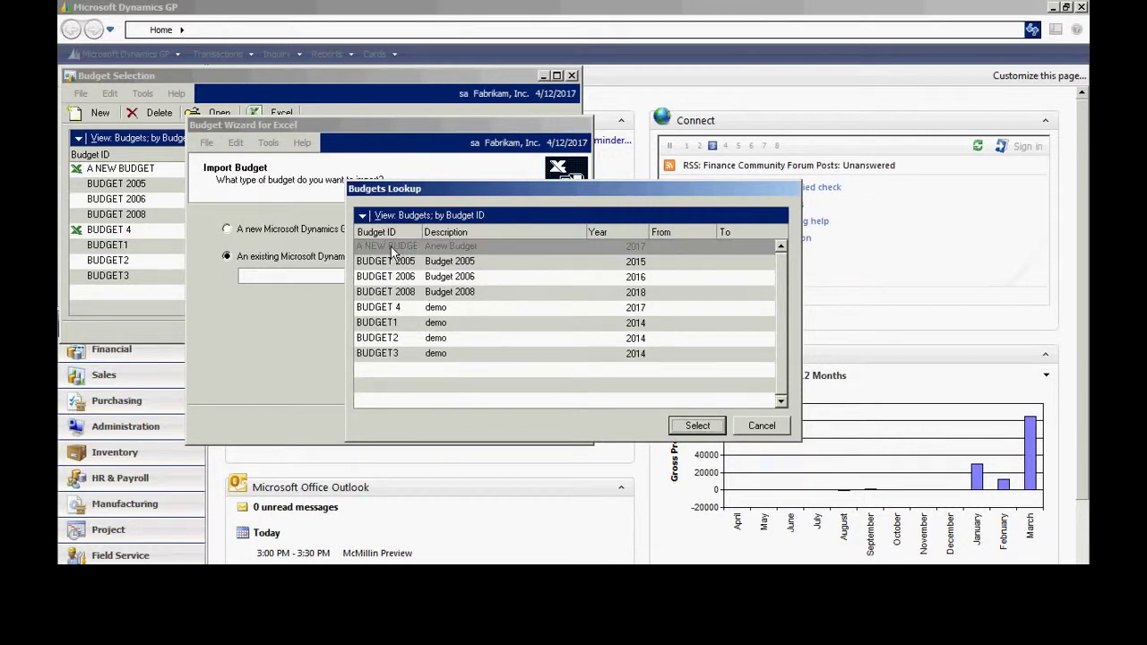
{"action": "left_click", "coordinate": [492, 424]}
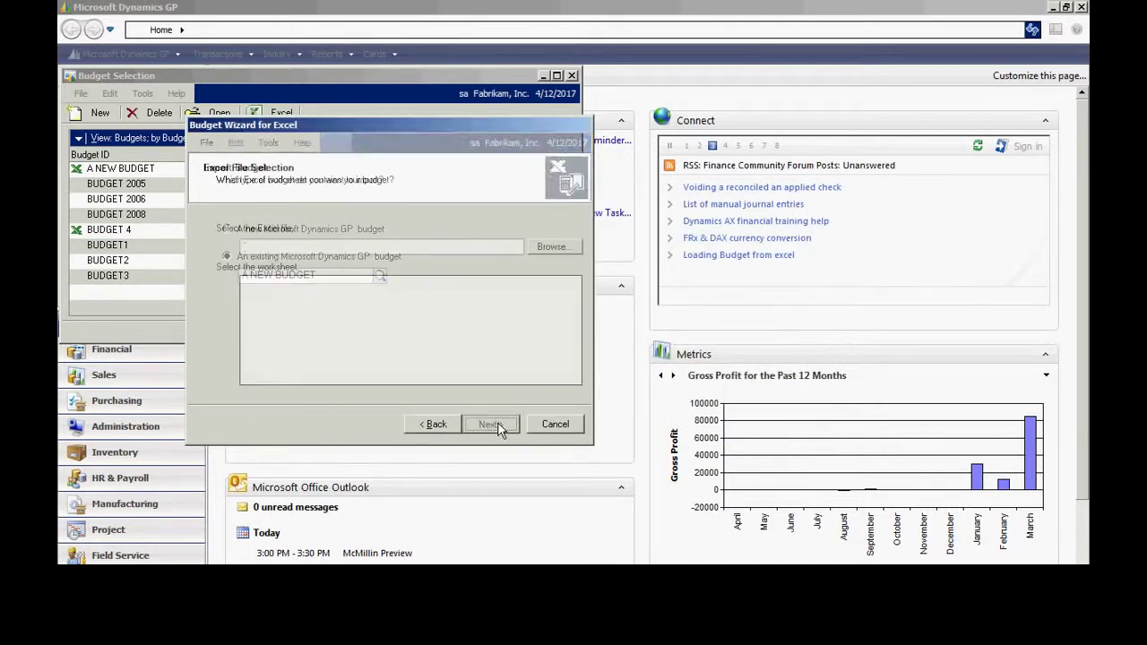
Select A NEW BUDGET.xls and its A NEW BUDGET worksheet, then finish the import.
{"action": "left_click", "coordinate": [549, 248]}
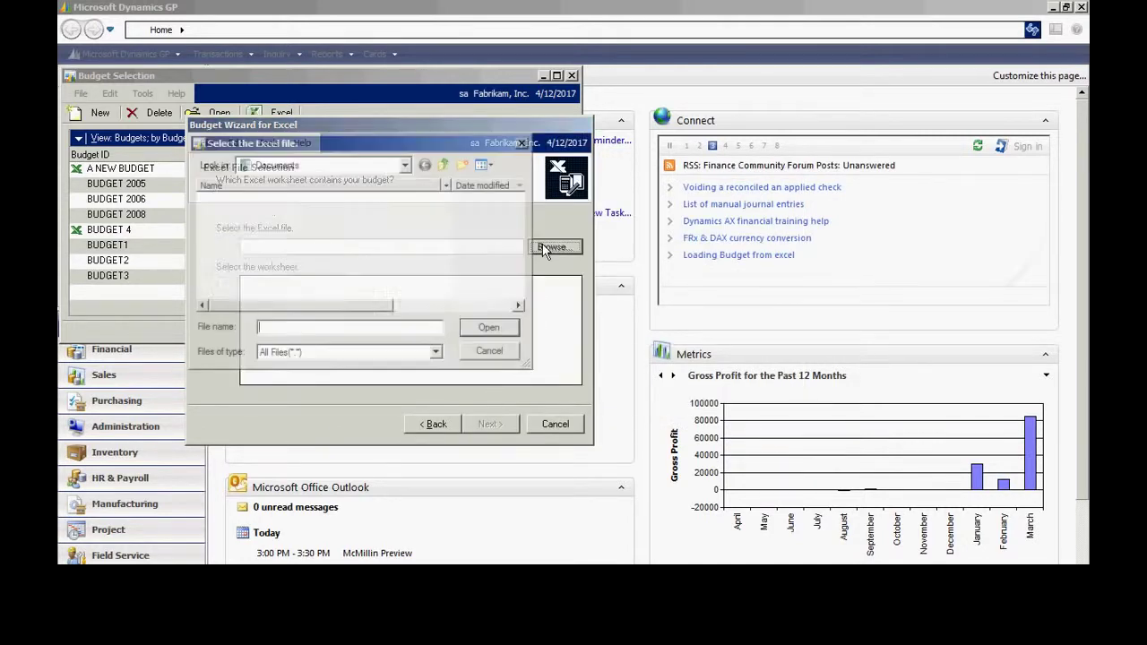
{"action": "left_click", "coordinate": [276, 200]}
{"action": "left_click", "coordinate": [488, 329]}
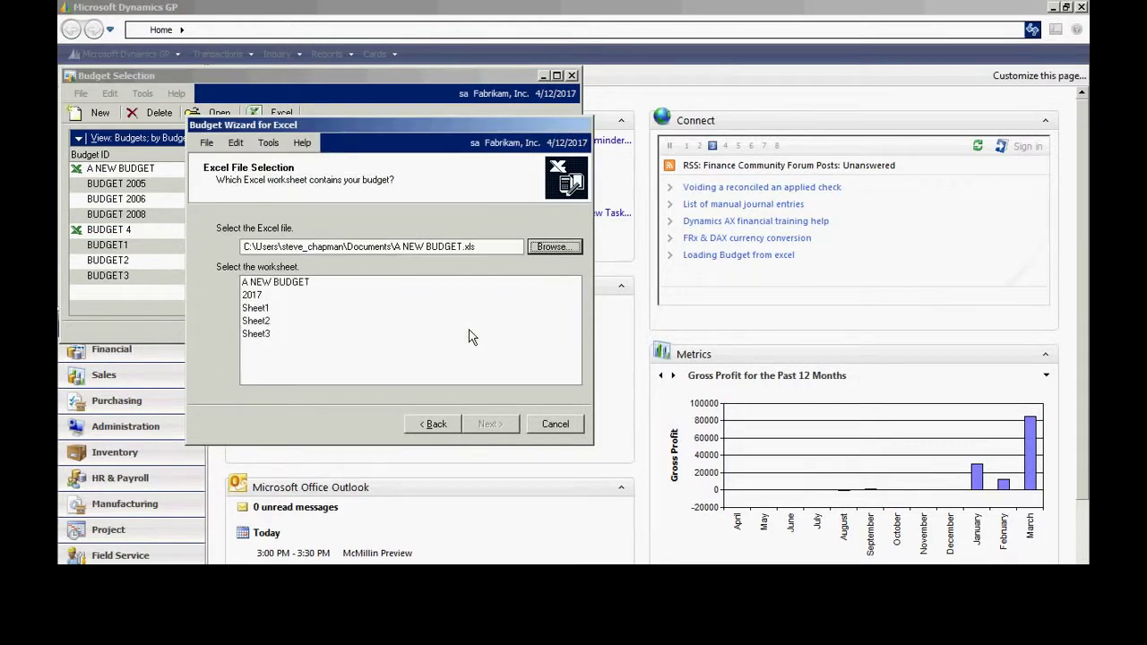
{"action": "left_click", "coordinate": [296, 282]}
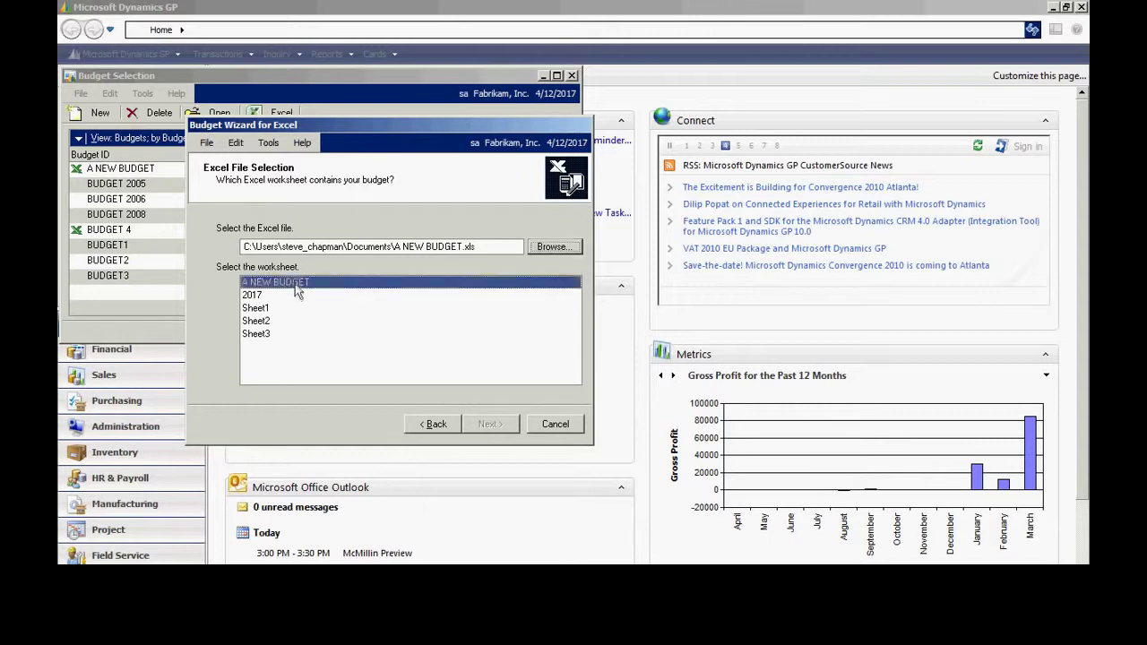
{"action": "left_click", "coordinate": [489, 425]}
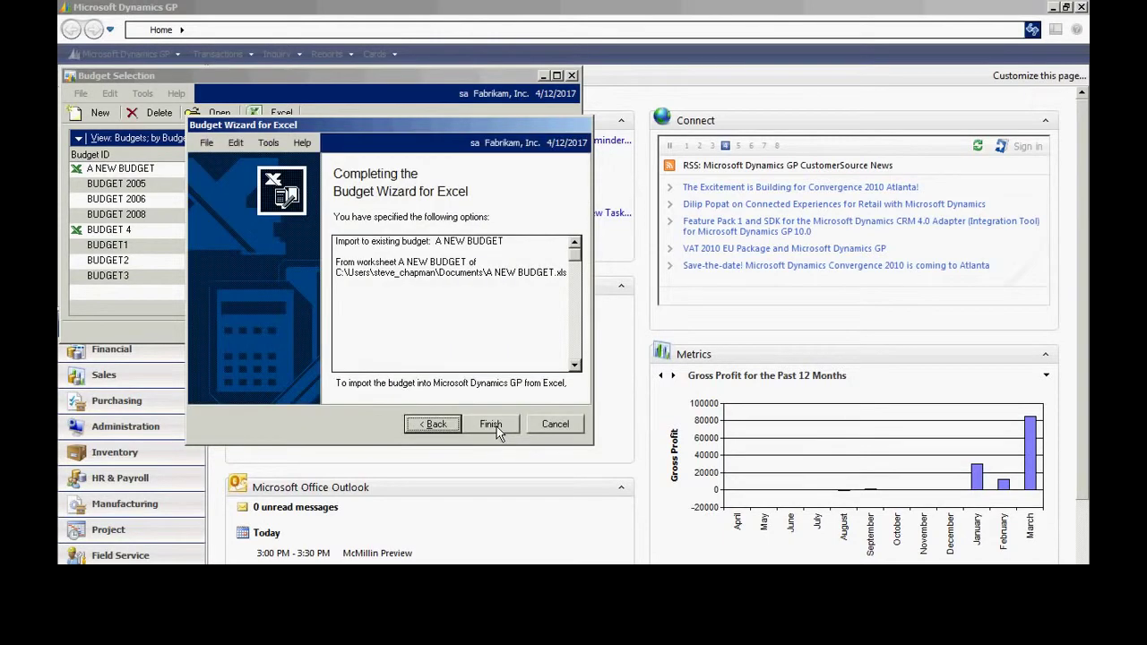
{"action": "left_click", "coordinate": [497, 427]}
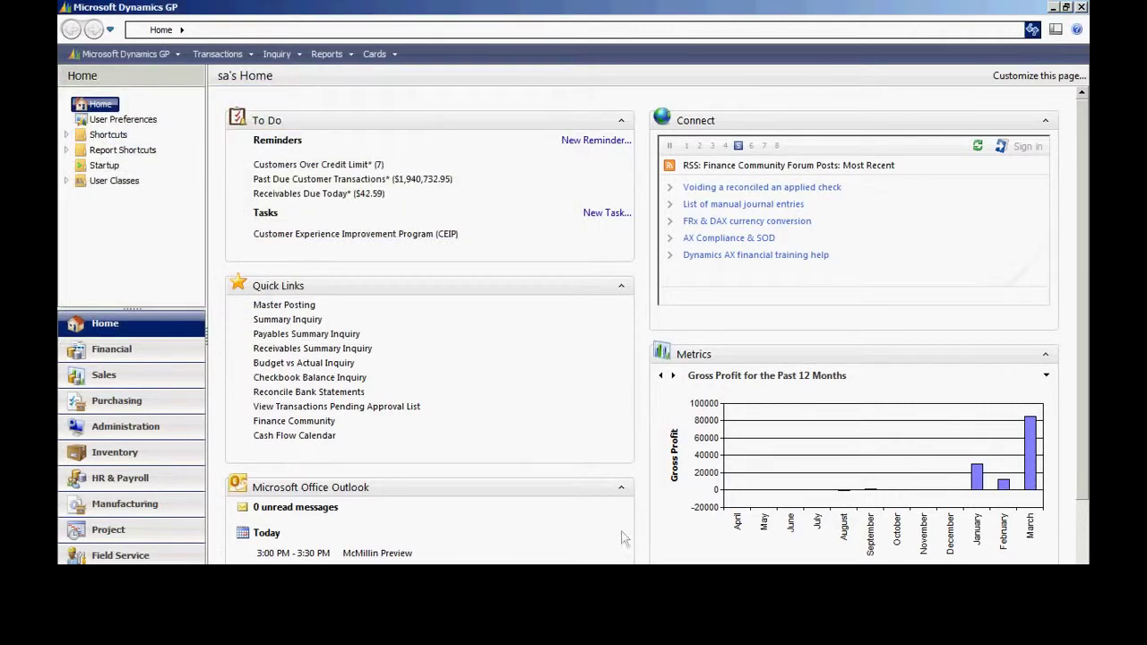
Open Account Maintenance and load account 000-4110-01.
{"action": "left_click", "coordinate": [376, 55]}
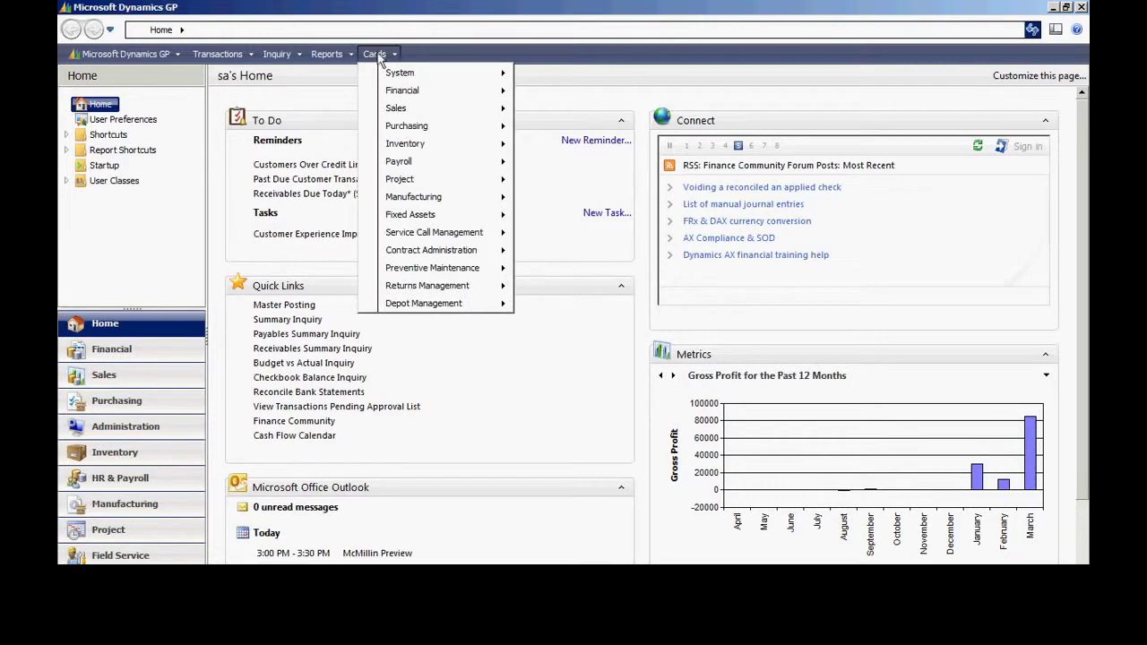
{"action": "mouse_move", "coordinate": [502, 94]}
{"action": "left_click", "coordinate": [551, 92]}
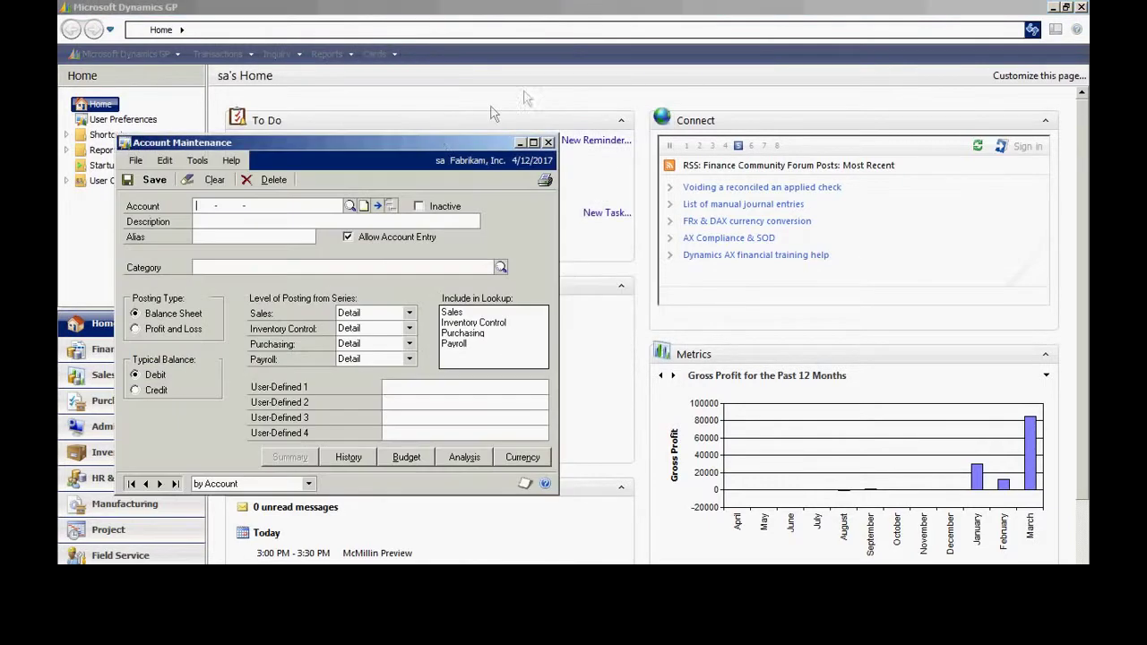
{"action": "type", "text": "000 -4110 -"}
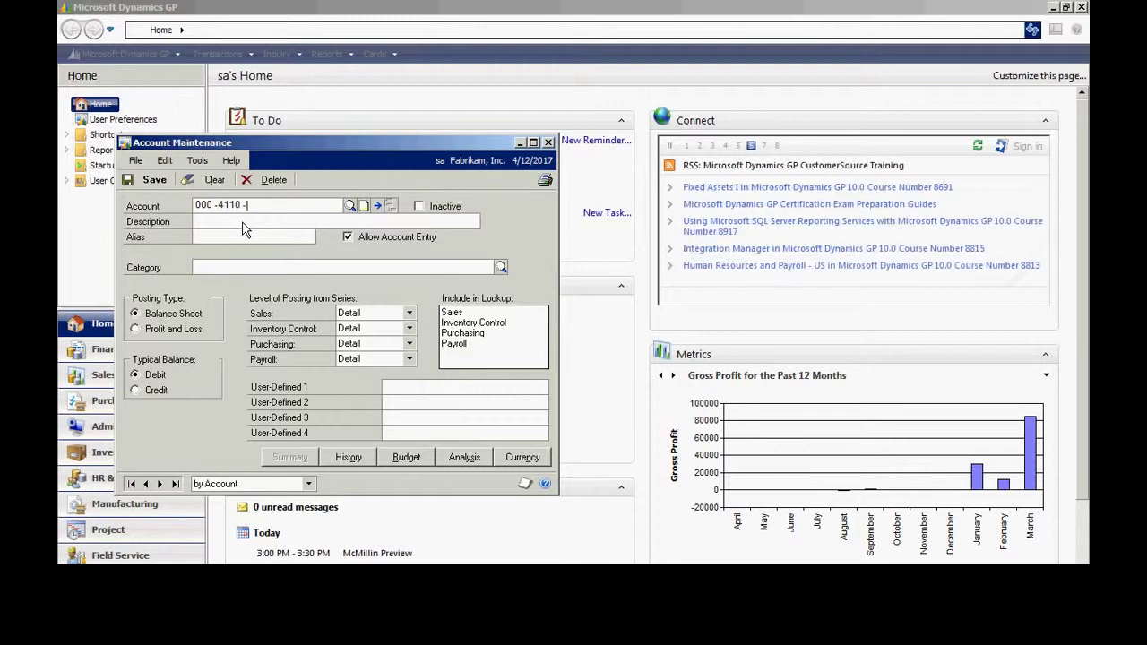
{"action": "type", "text": "01"}
{"action": "key", "text": "Tab"}
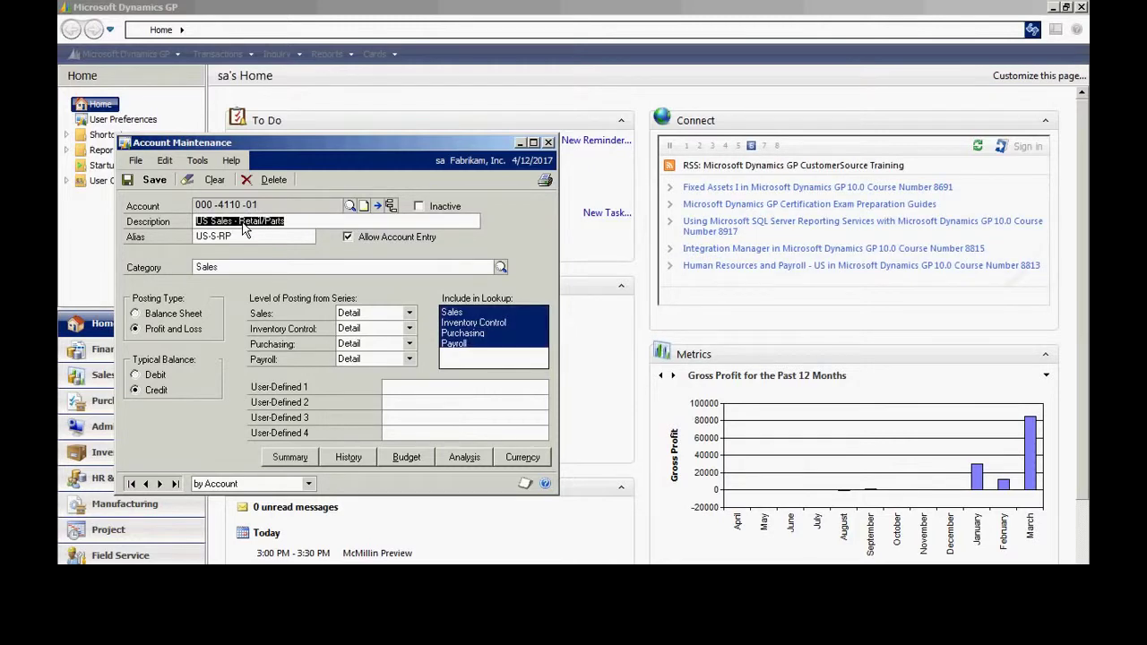
Show the account's A NEW BUDGET period amounts, totalling ($171,659.38).
{"action": "left_click", "coordinate": [408, 457]}
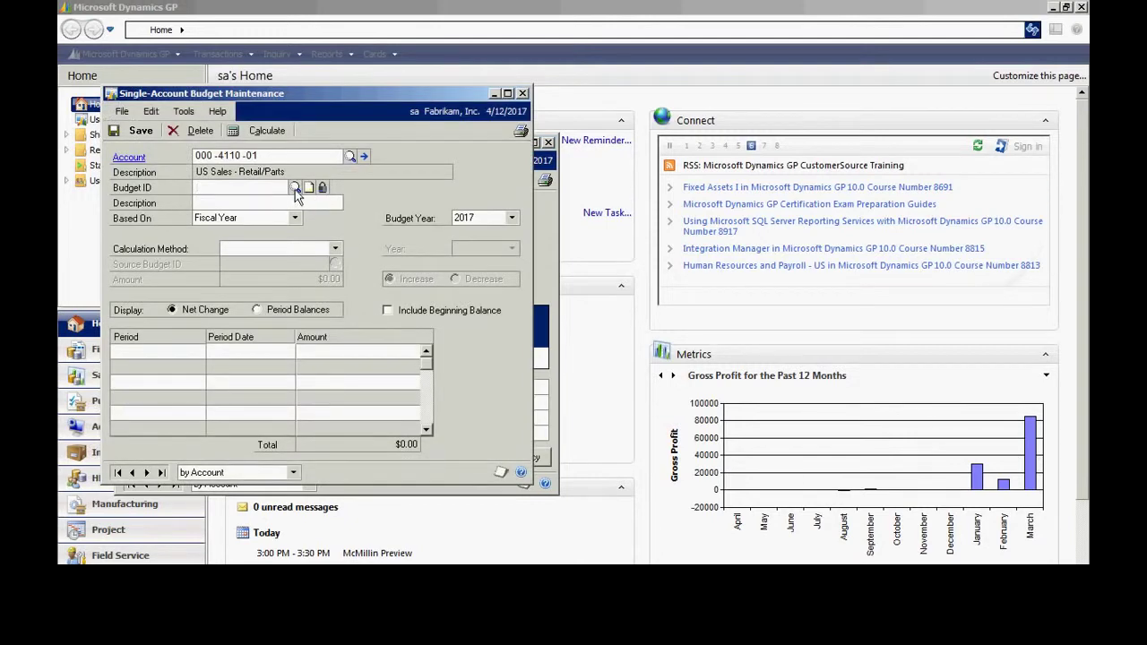
{"action": "left_click", "coordinate": [296, 189]}
{"action": "double_click", "coordinate": [274, 258]}
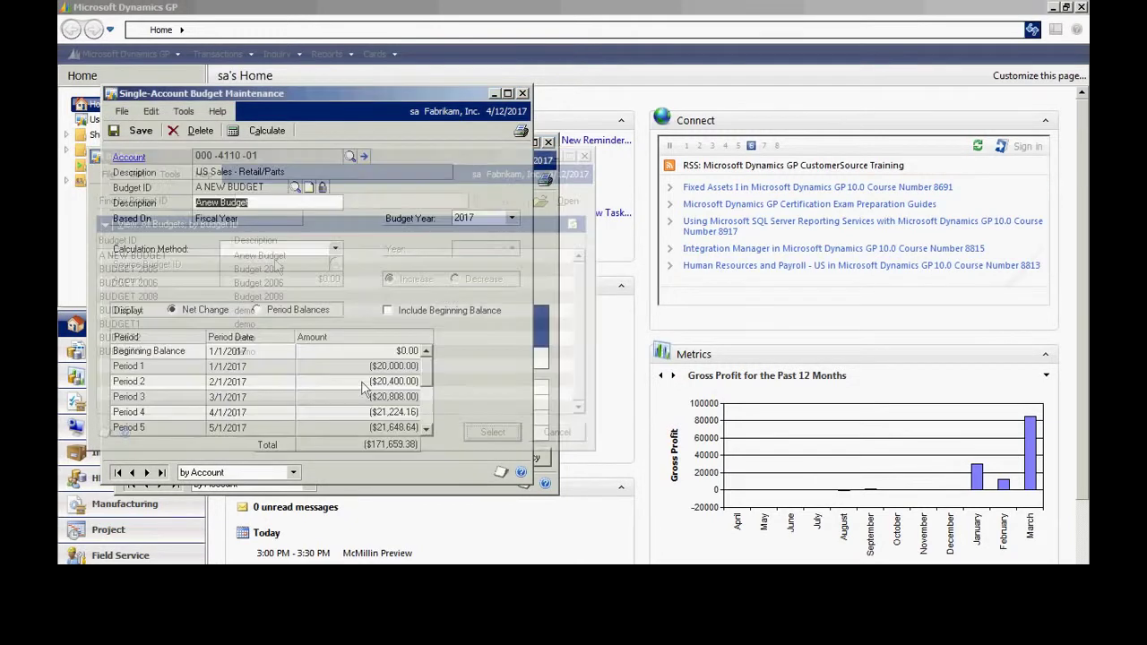
{"action": "left_click", "coordinate": [427, 430]}
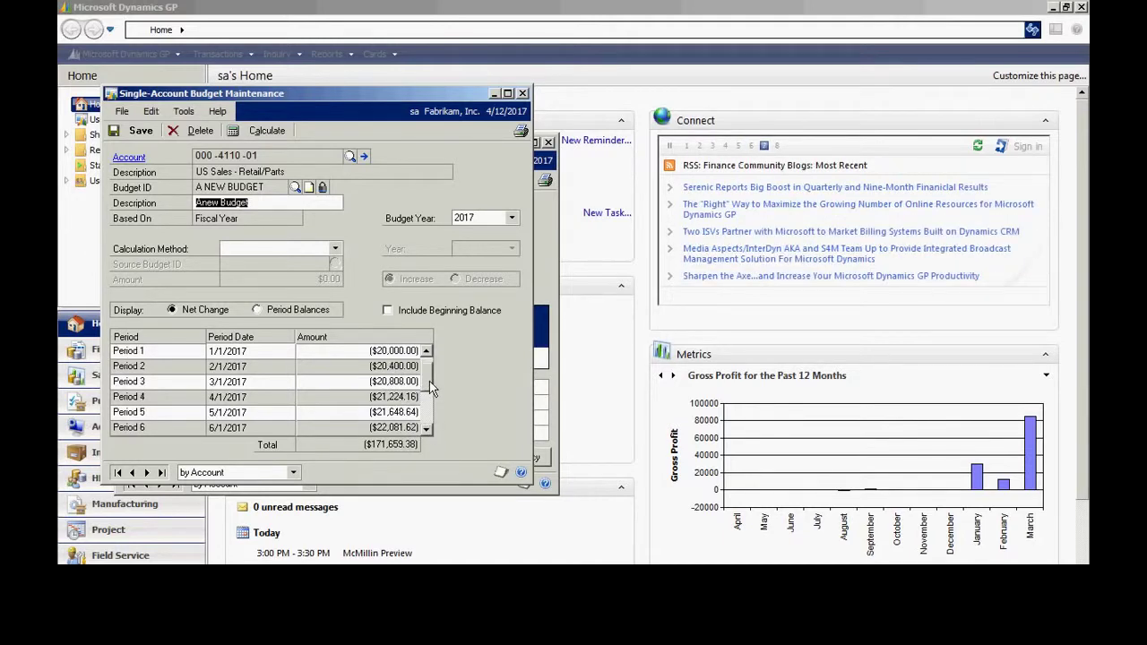
{"action": "left_click_drag", "start_coordinate": [429, 381], "coordinate": [429, 373]}
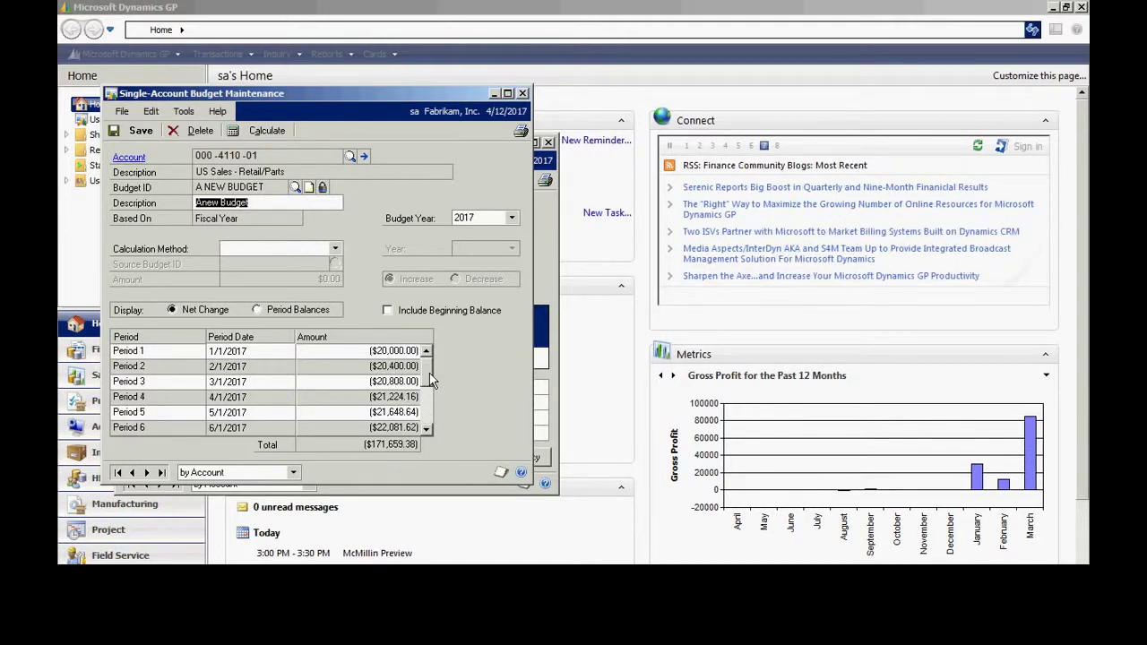